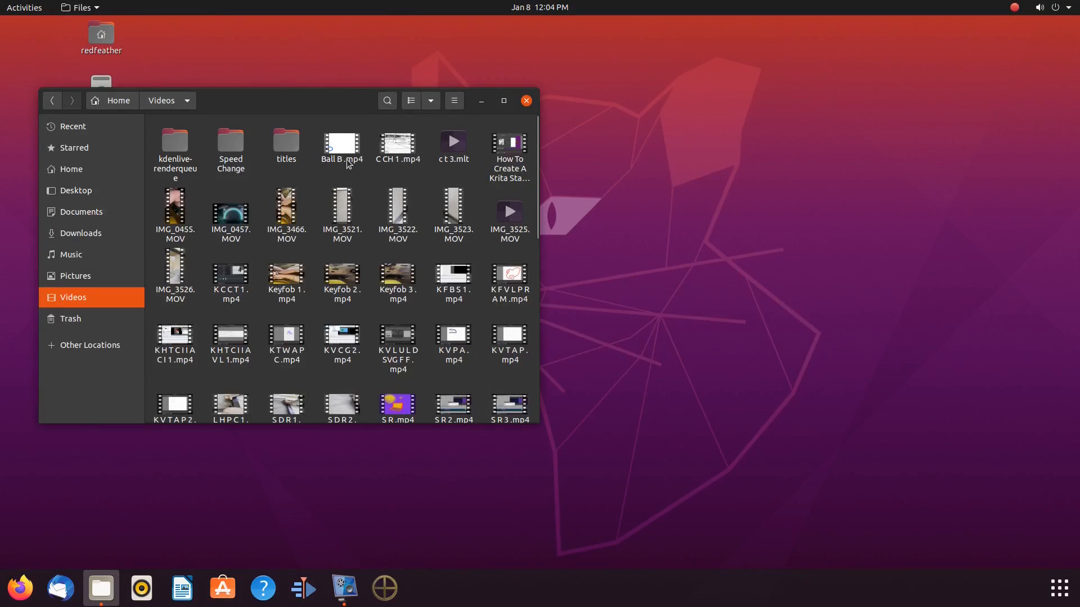
- Check the video dimensions and frame rate in the properties of Ball B .mp4 in the Videos folder
right_click(343, 144)
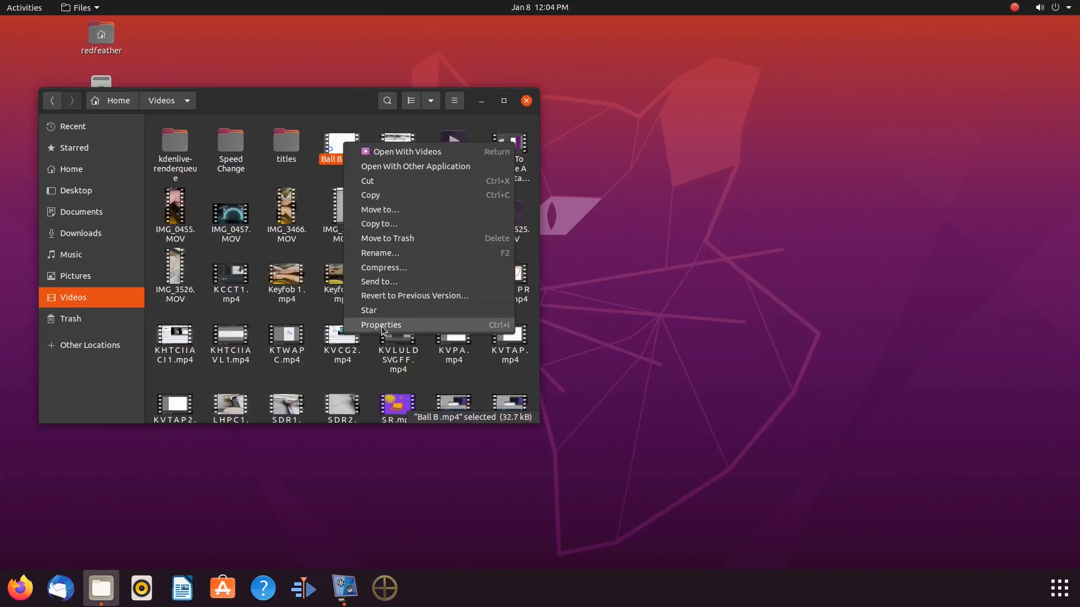
click(382, 327)
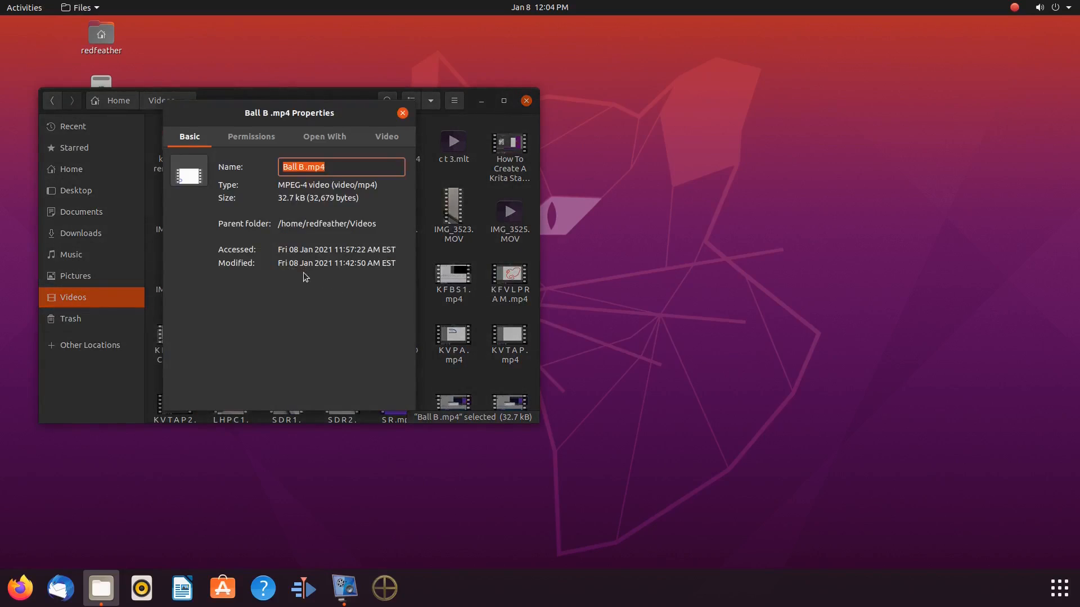
click(387, 137)
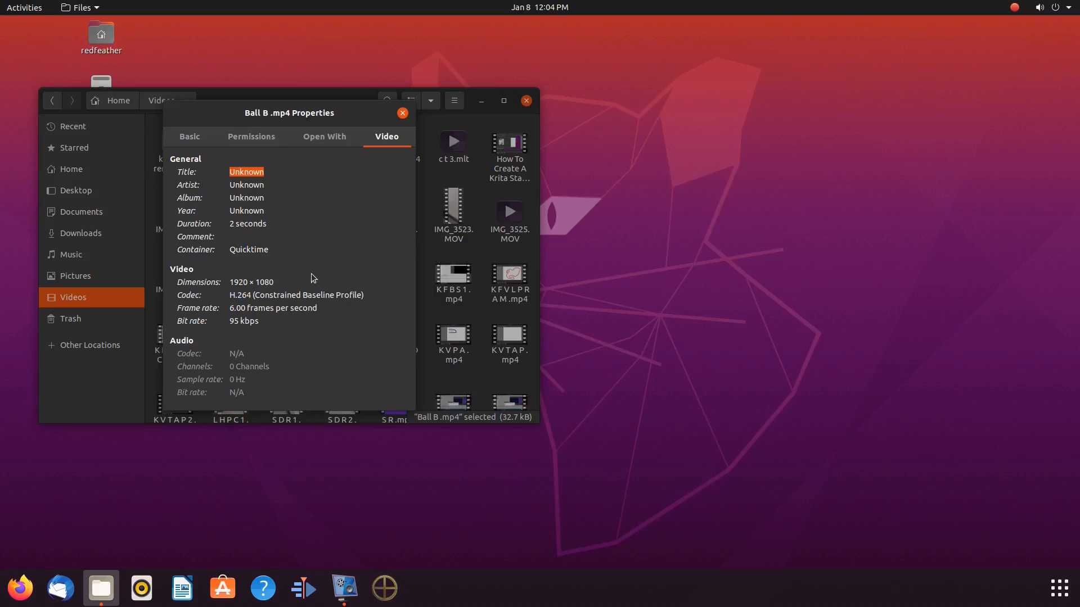
click(402, 113)
- Check the video dimensions and frame rate in the properties of Untitled.mp4 in the Videos folder
scroll(394, 191, down, 5)
right_click(401, 164)
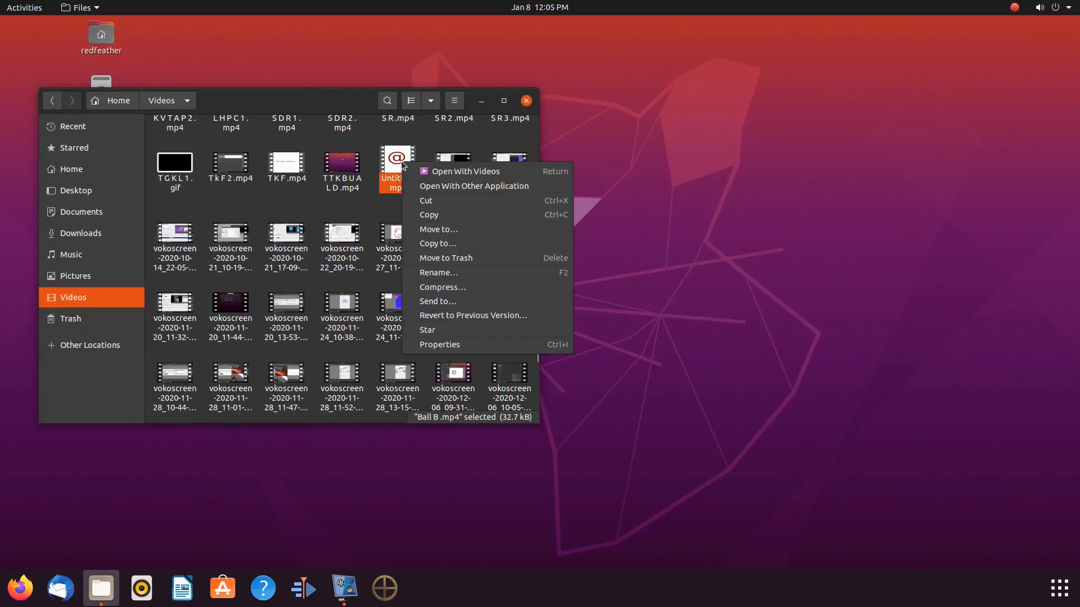
click(436, 349)
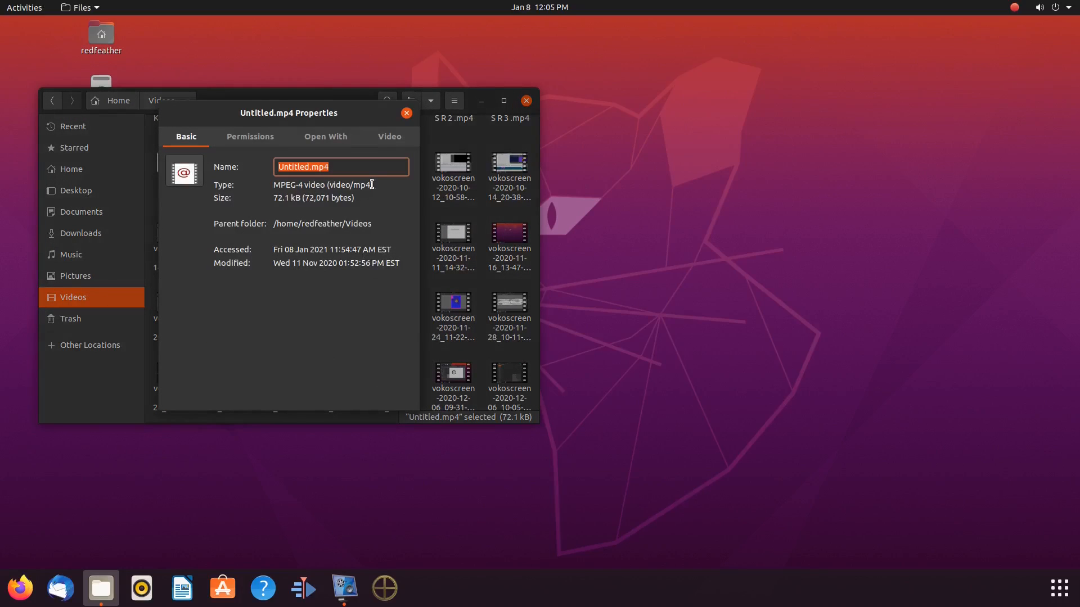
click(389, 137)
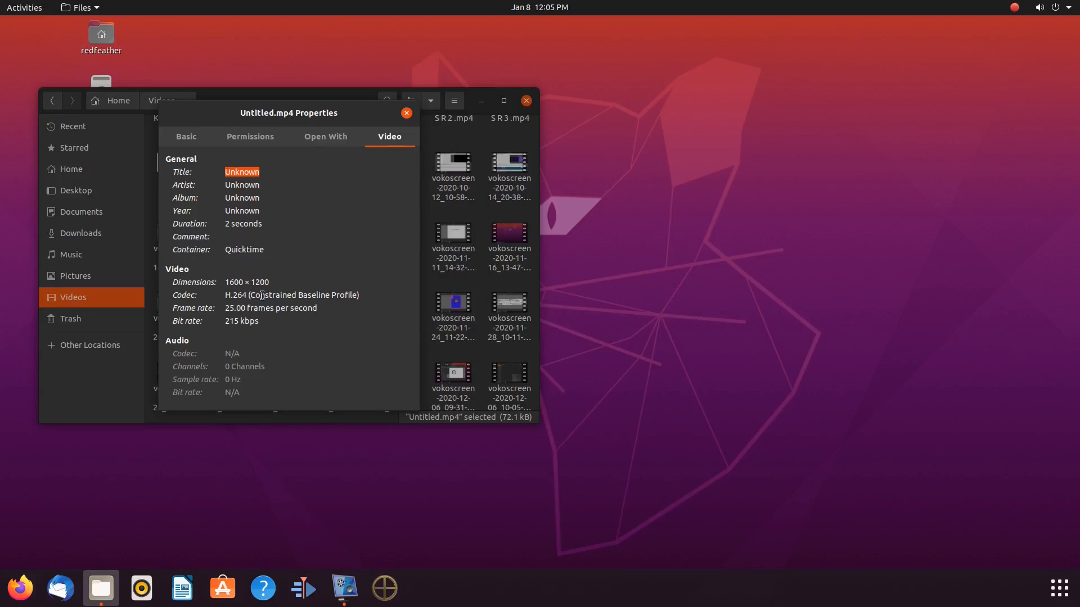
click(407, 114)
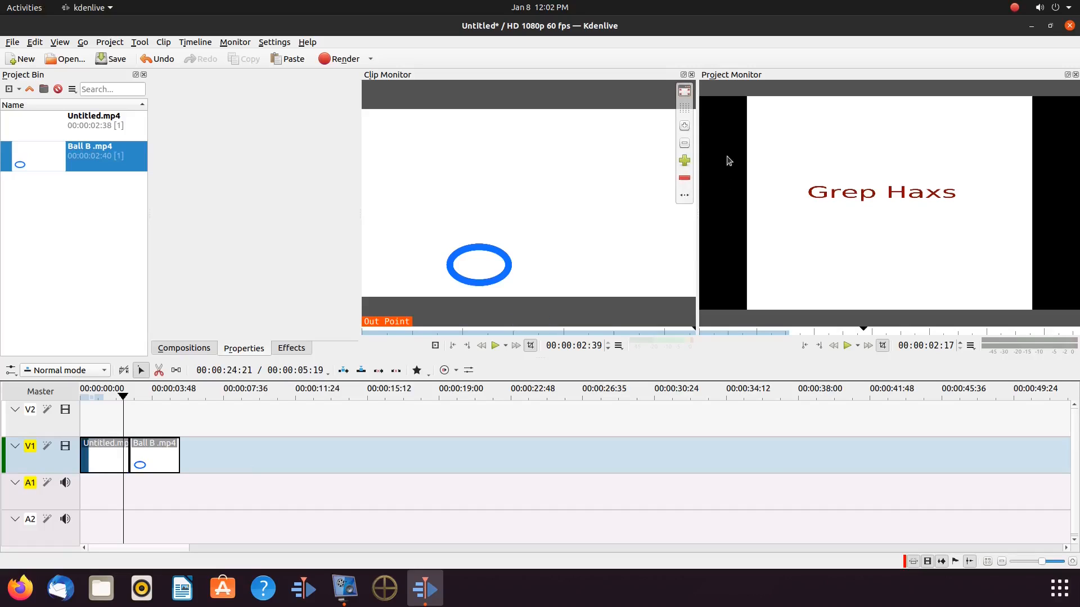
- In Kdenlive, compare how the Untitled.mp4 and Ball B .mp4 timeline clips fill the project frame
mouse_move(1073, 215)
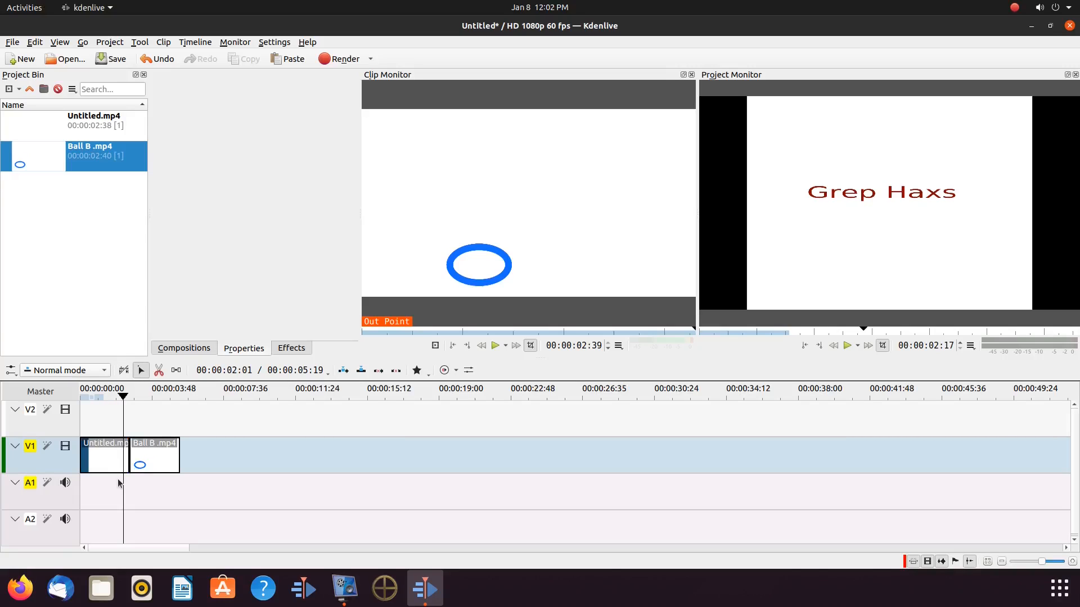
click(146, 485)
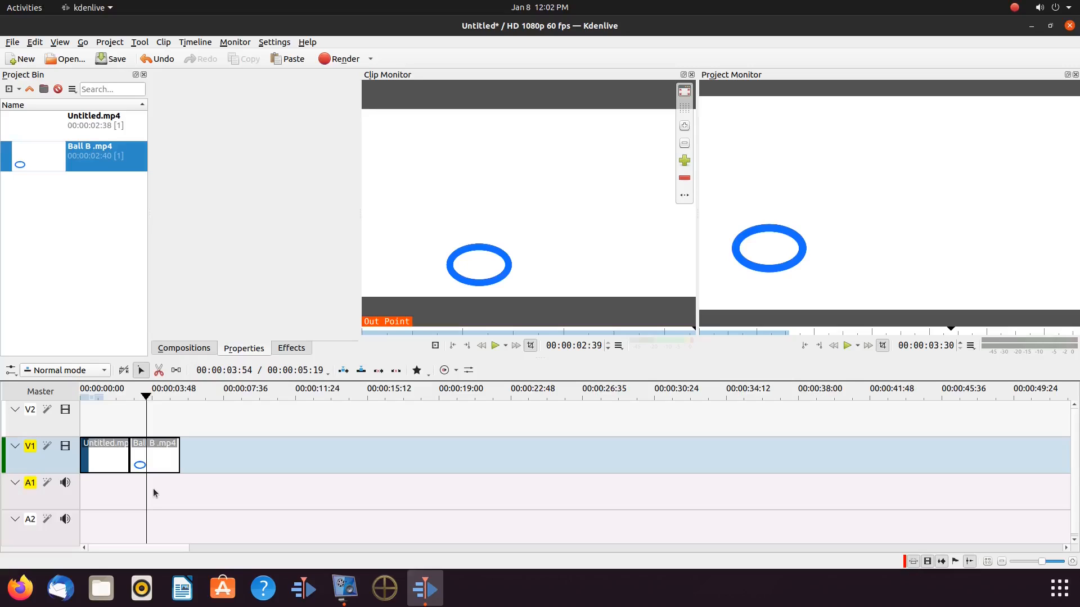
click(112, 488)
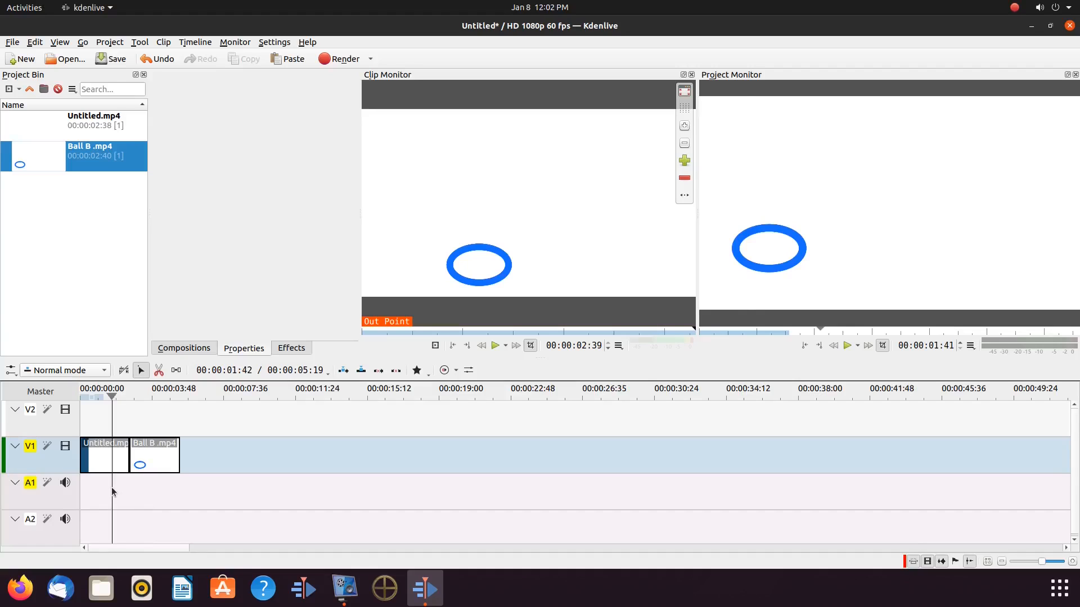
click(154, 483)
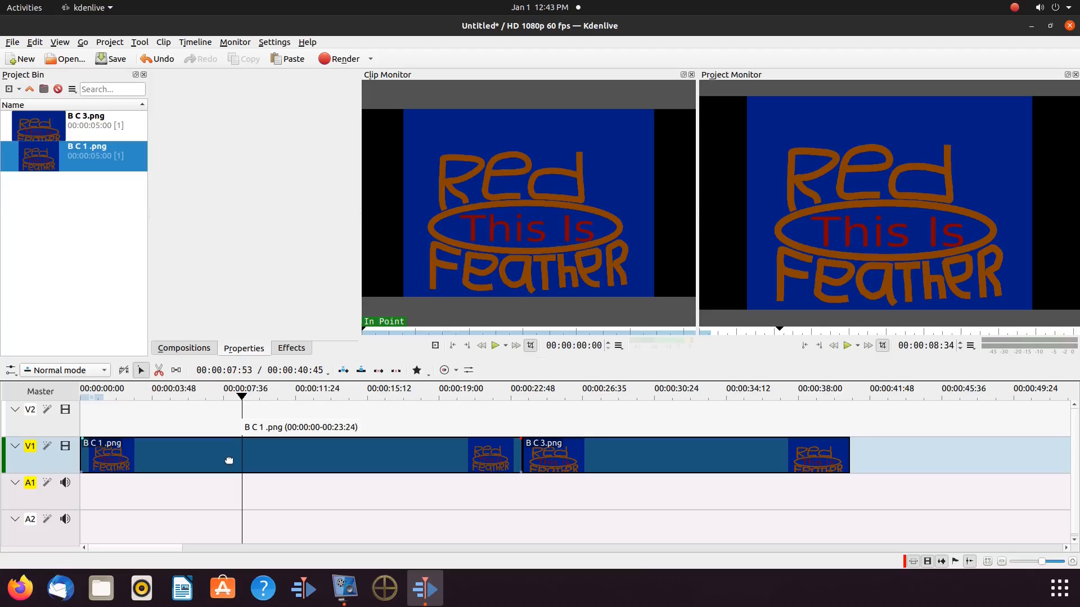
- Find the Position and Zoom effect with "zo", apply it to the B C 1 .png timeline clip and enable Distort
click(289, 348)
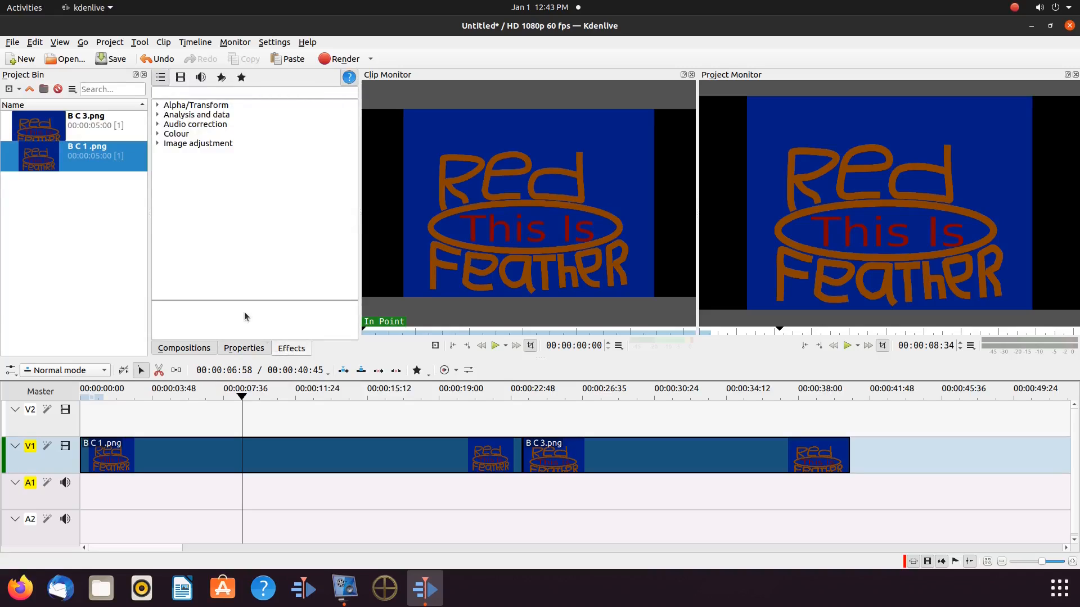
click(189, 93)
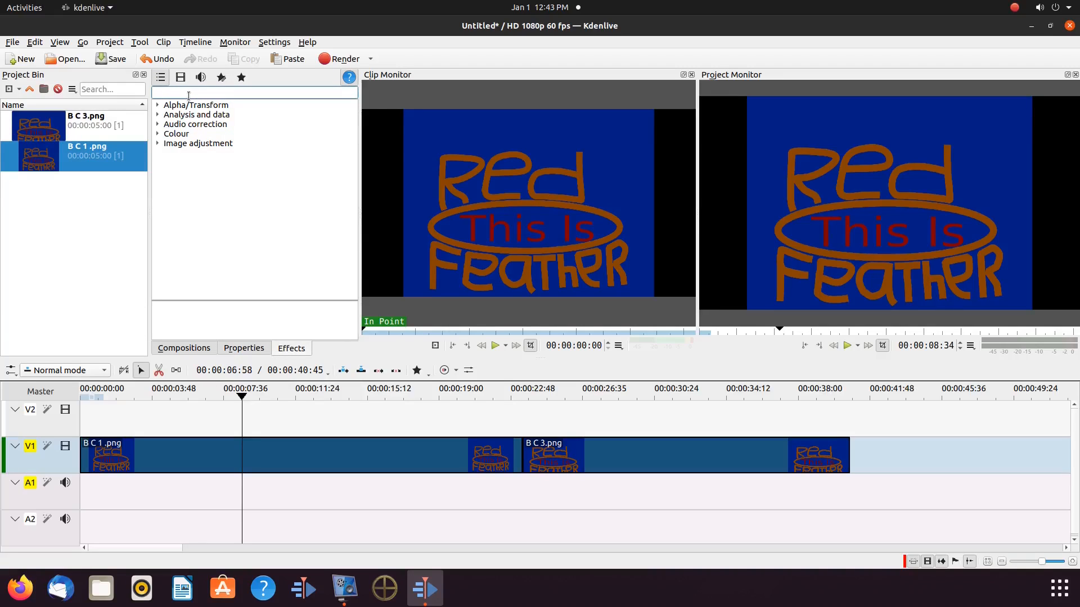
text(zo)
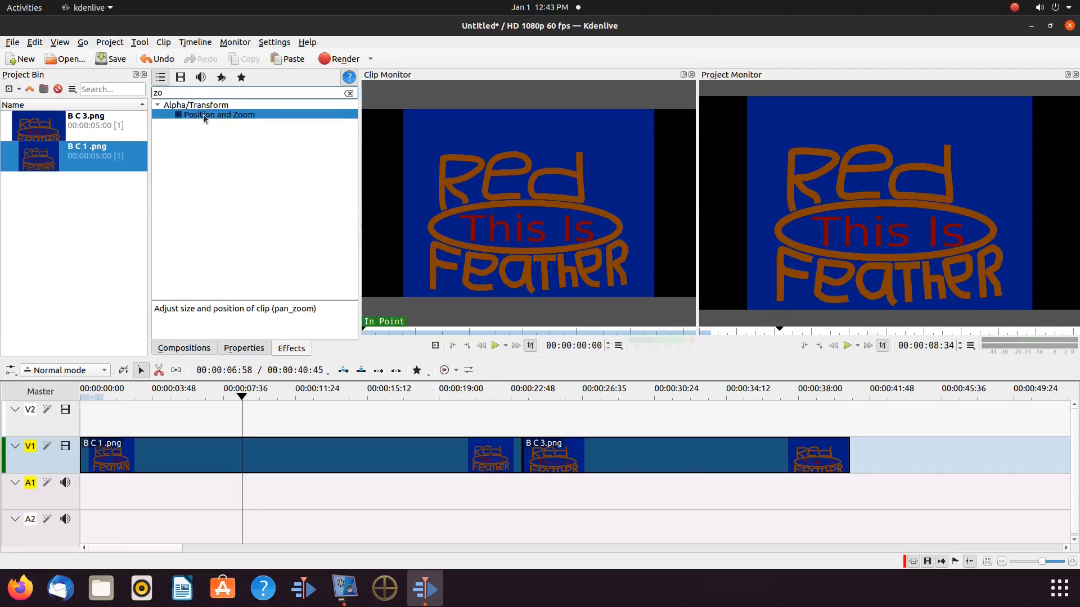
click(205, 117)
drag(204, 117, 194, 453)
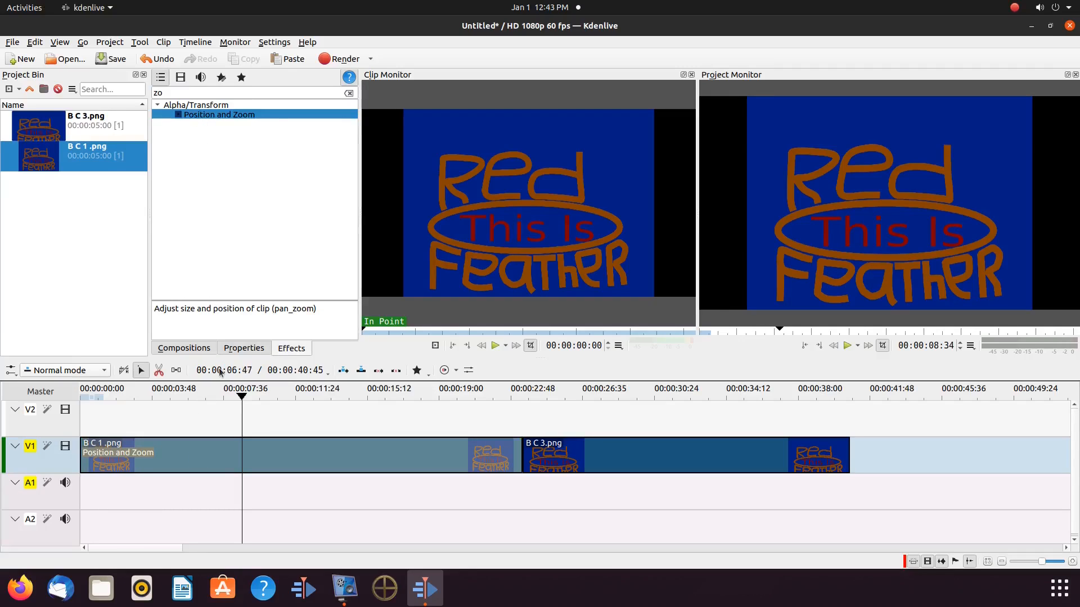
click(244, 349)
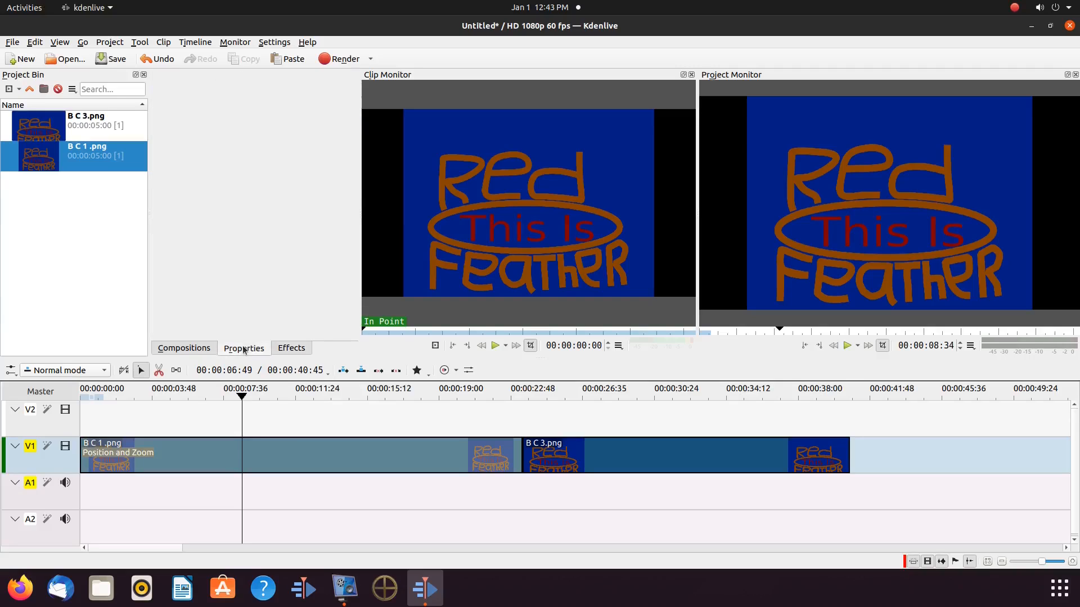
click(218, 454)
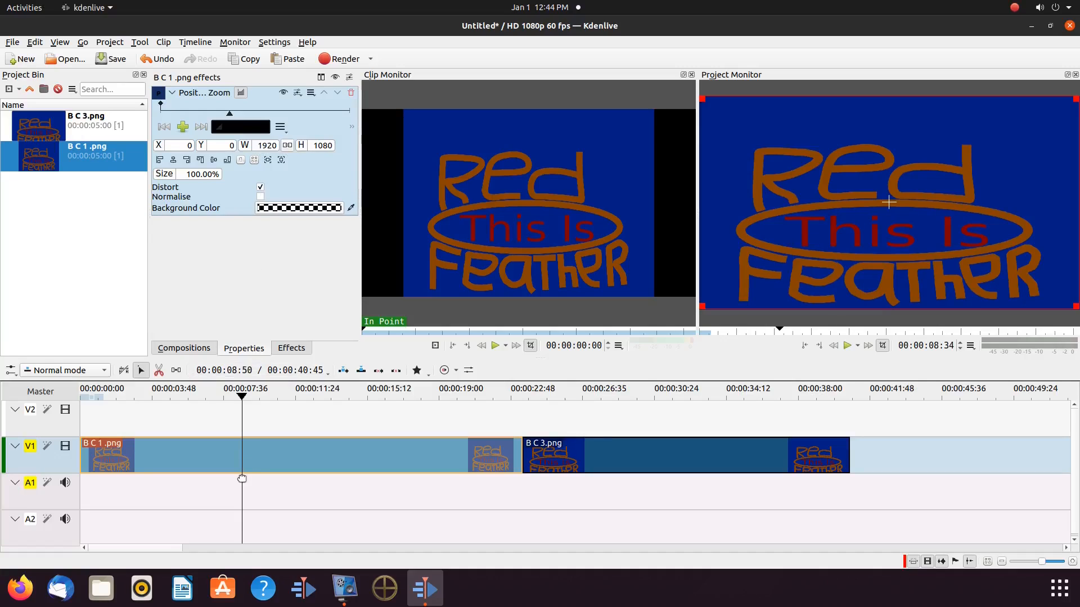
- Compare the stretched B C 1 .png clip with the B C 3.png clip around the cut between them
click(489, 497)
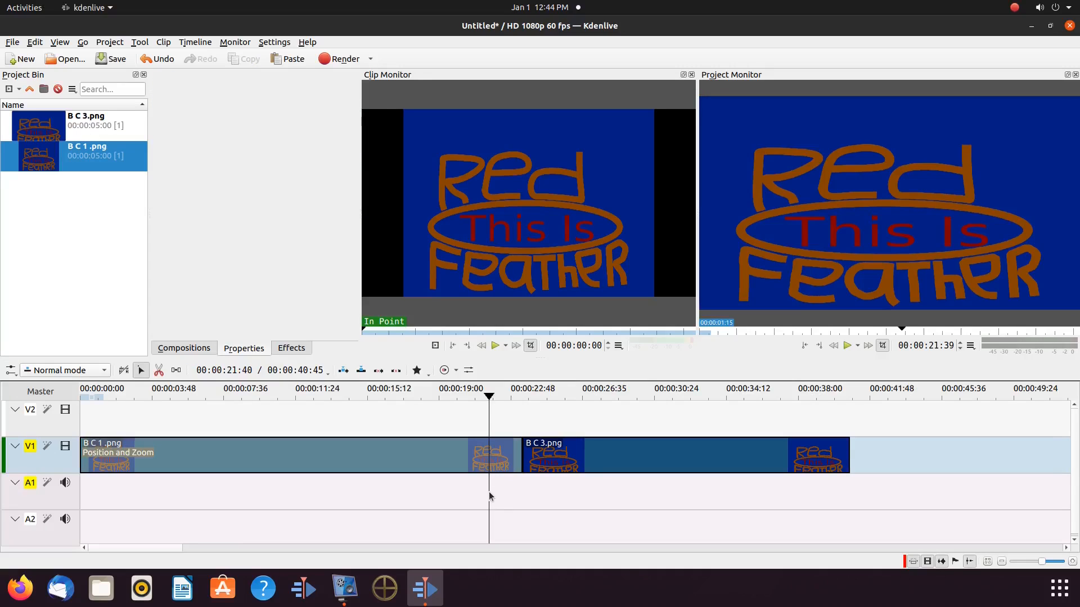
click(557, 495)
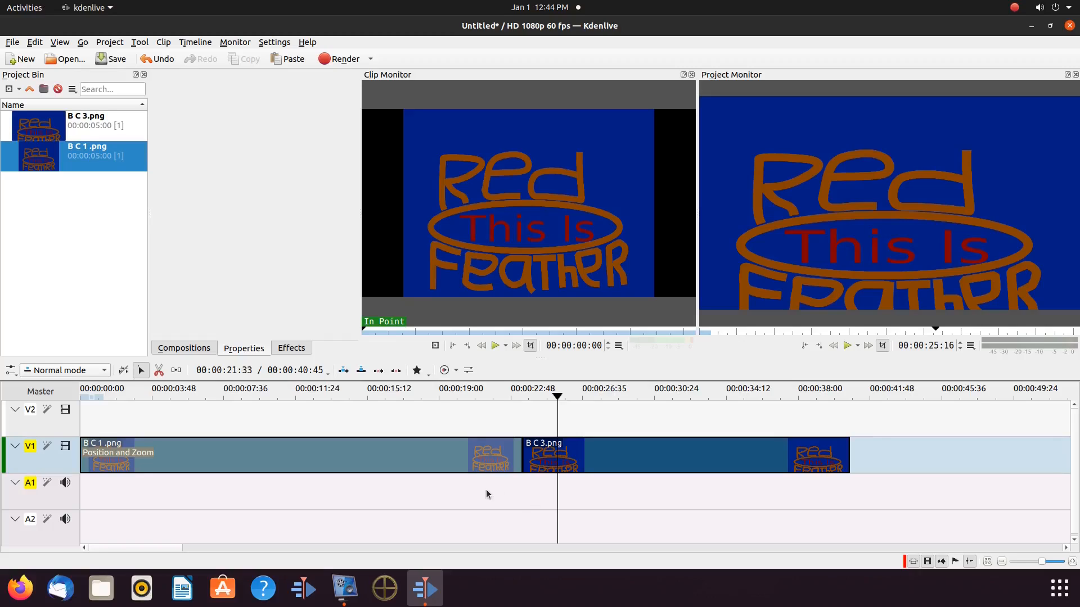
click(502, 493)
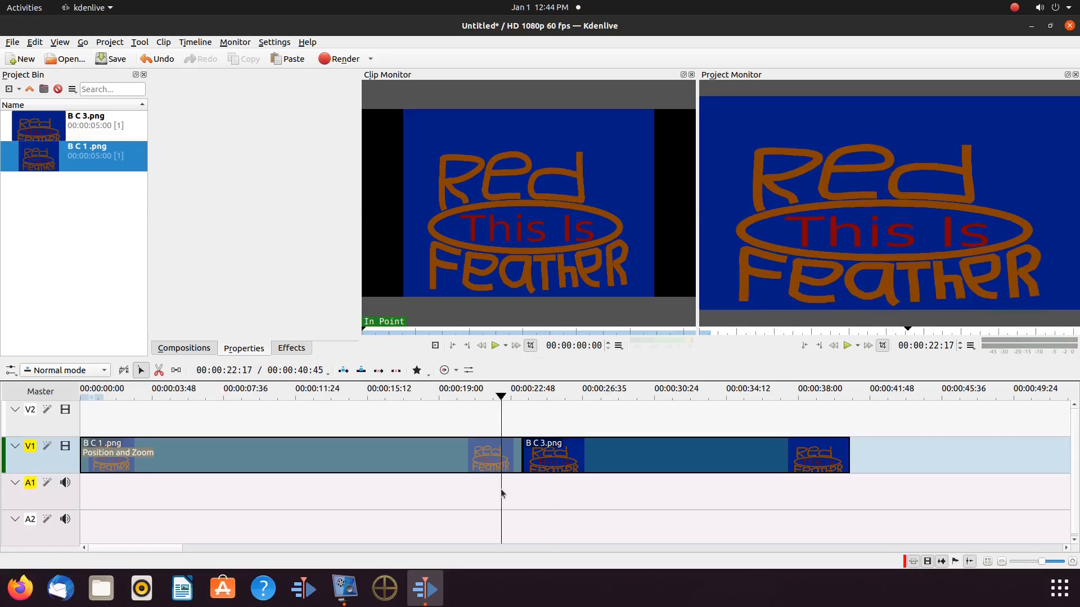
click(552, 493)
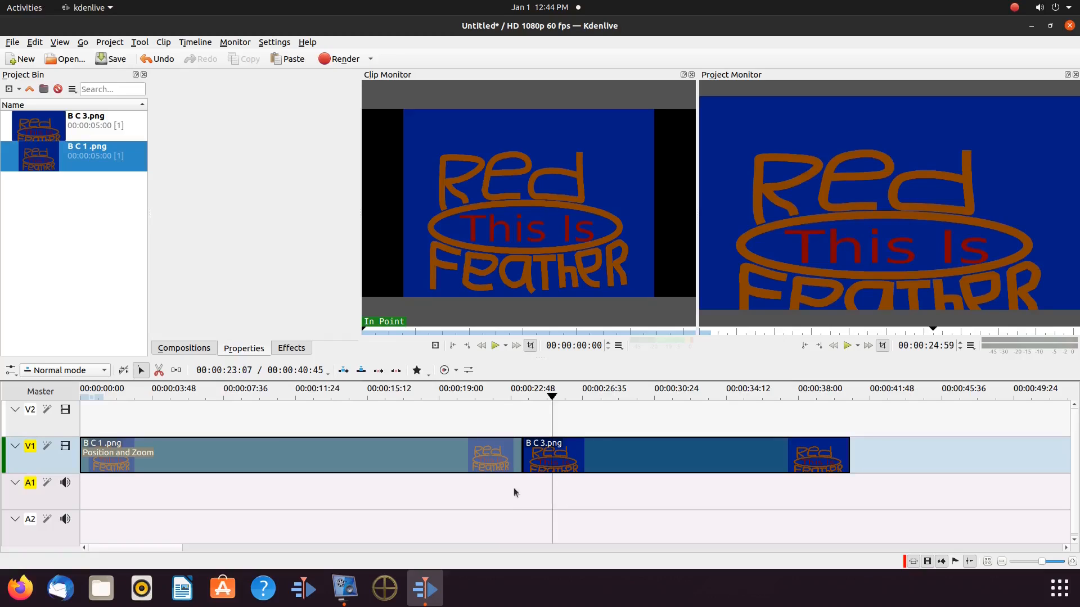
click(498, 487)
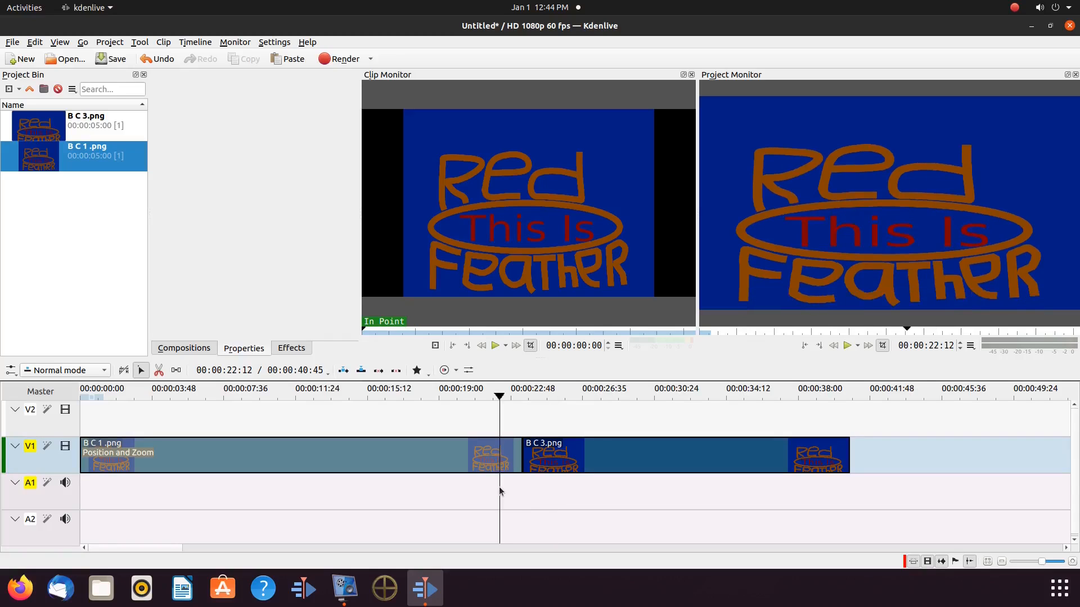
click(562, 487)
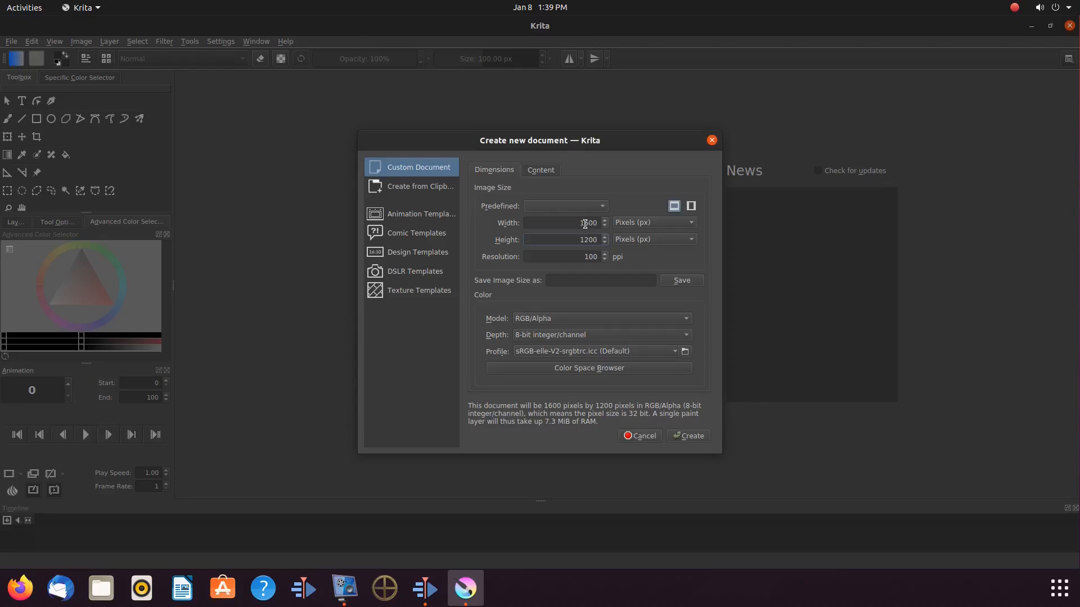
- In Krita, set the new custom document's width to 1120 px and its height to 1080 px
click(585, 223)
drag(585, 223, 596, 224)
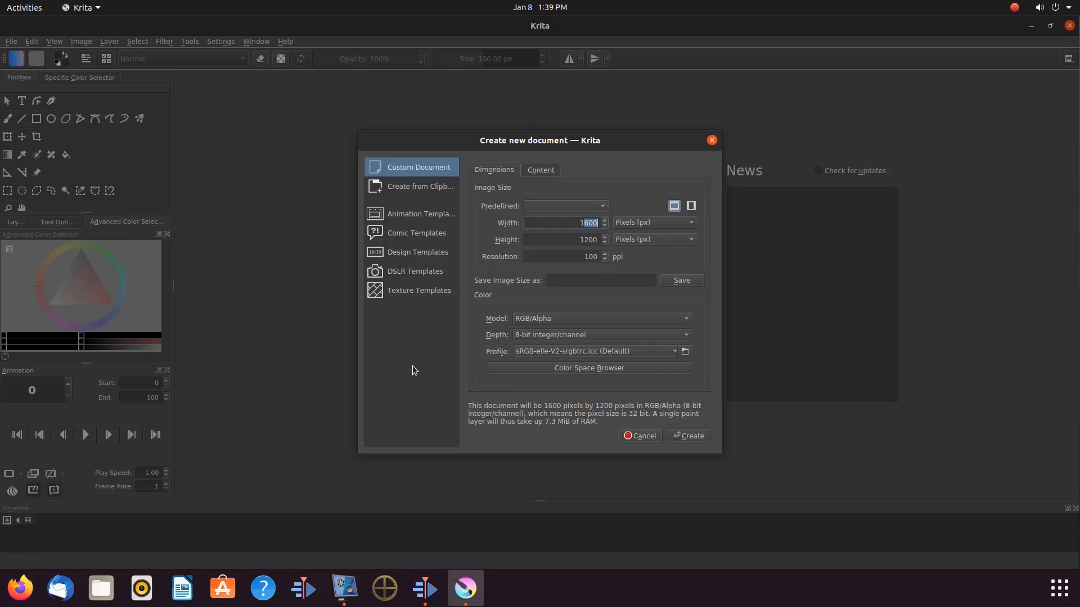
text(11)
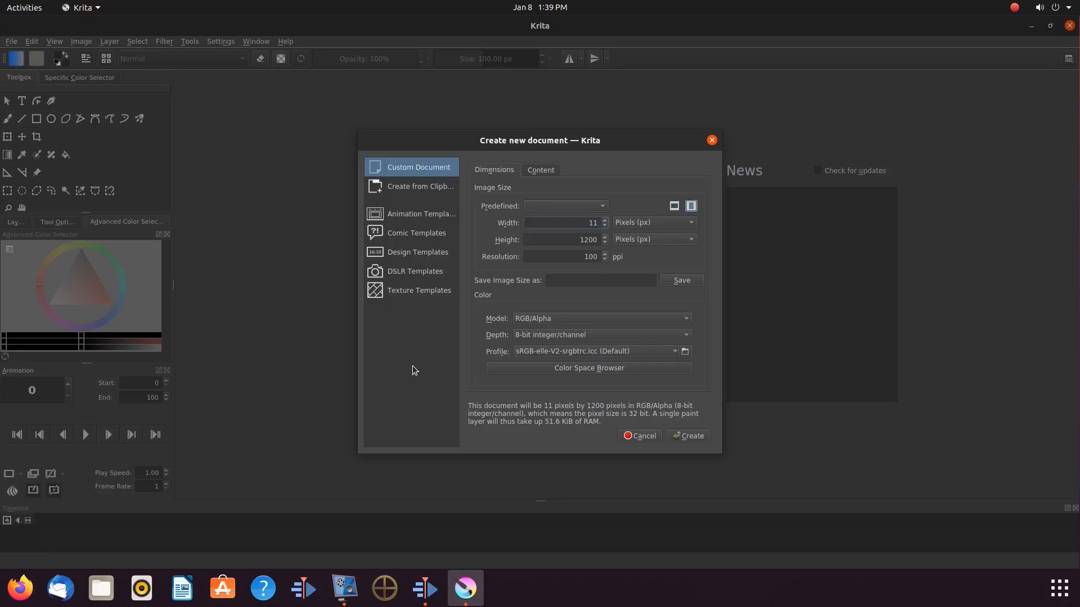
text(20)
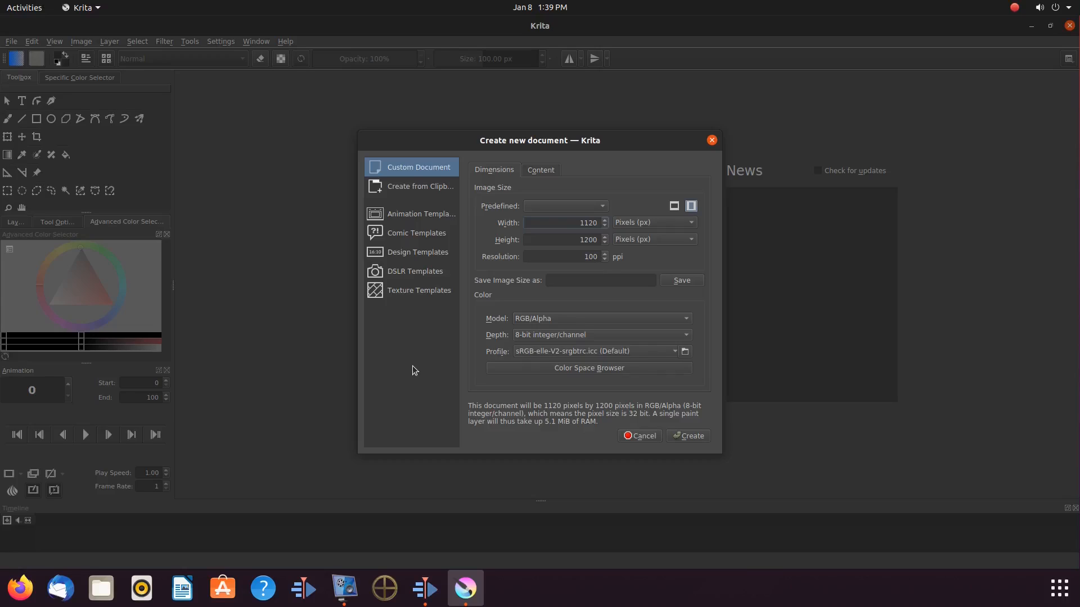
drag(585, 243, 606, 250)
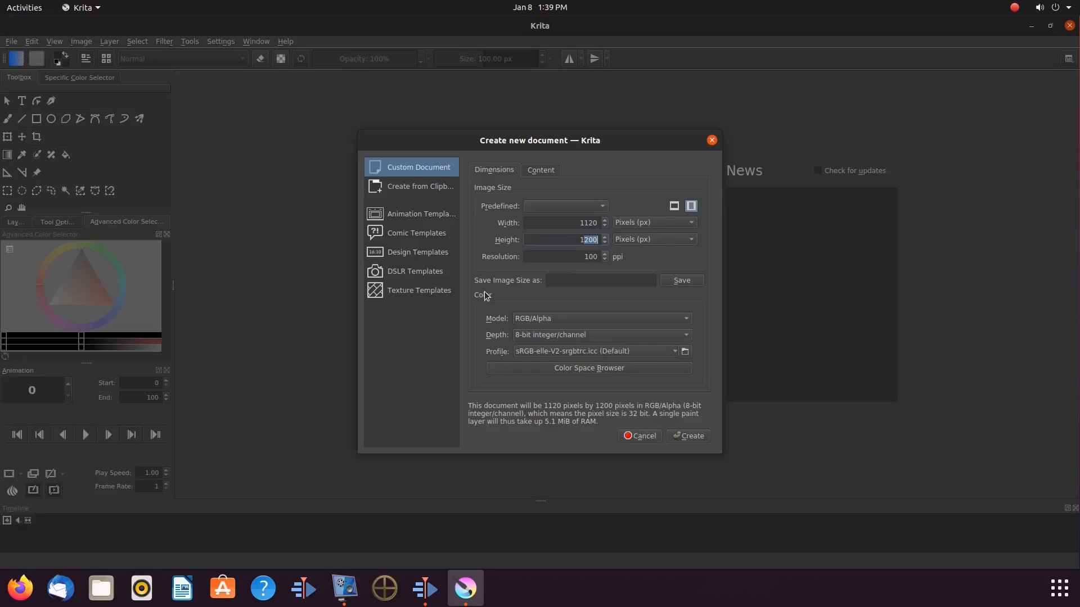
text(080)
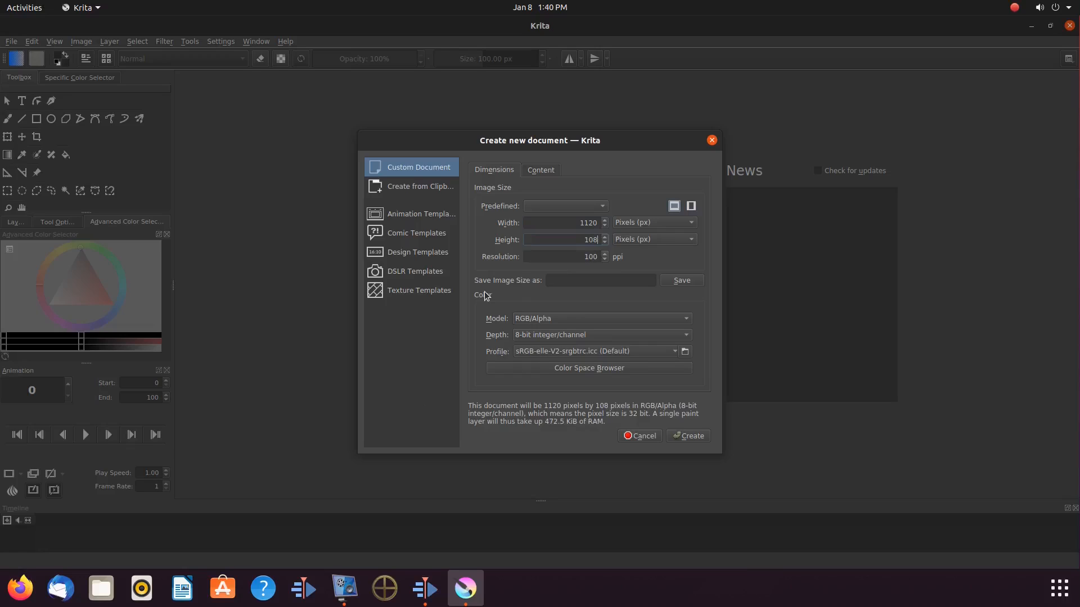